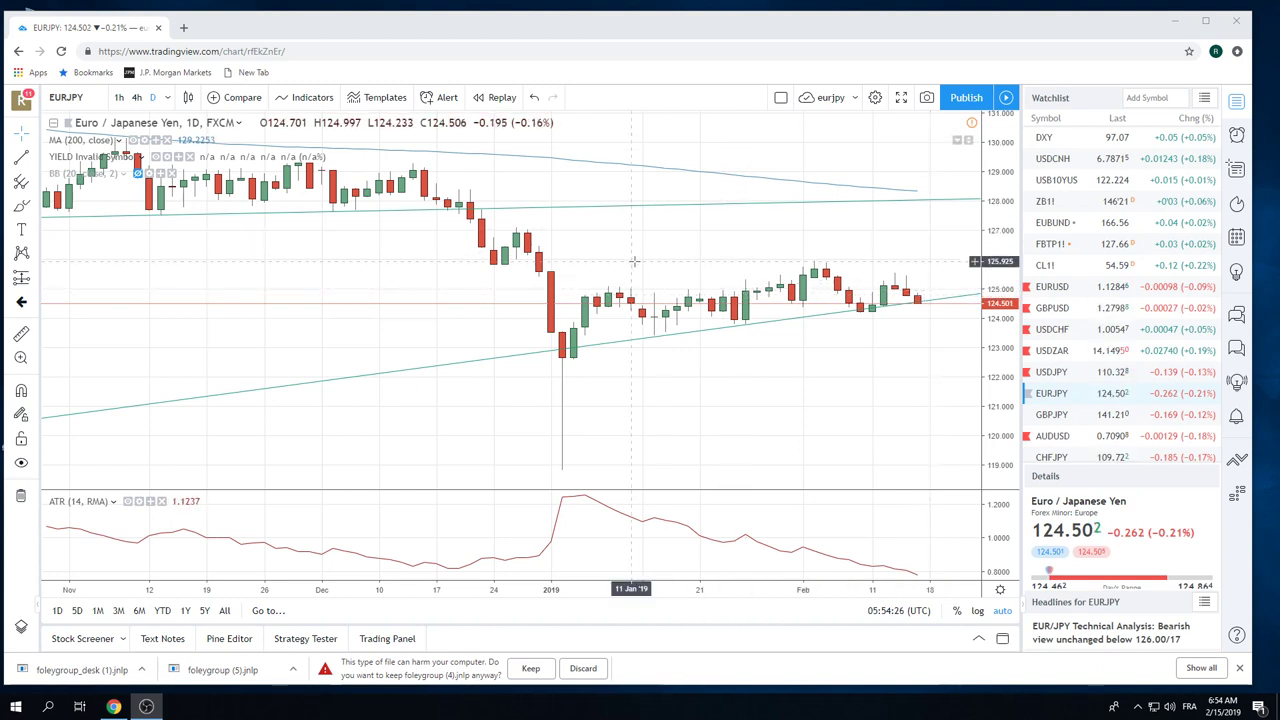
Glance at the Euro Bund chart, then bring up the daily ES1! S&P 500 E-mini futures chart.
left_click(1066, 224)
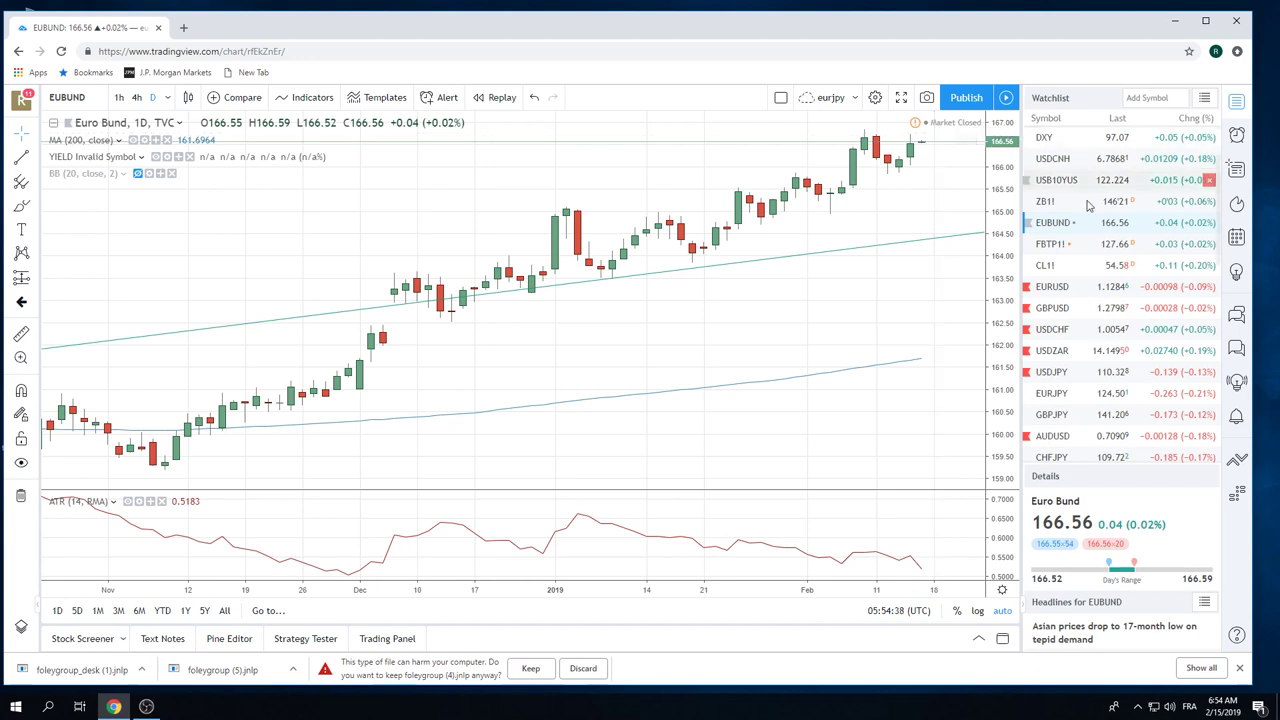
scroll(1093, 251, "up", 1)
scroll(1093, 251, "up", 2)
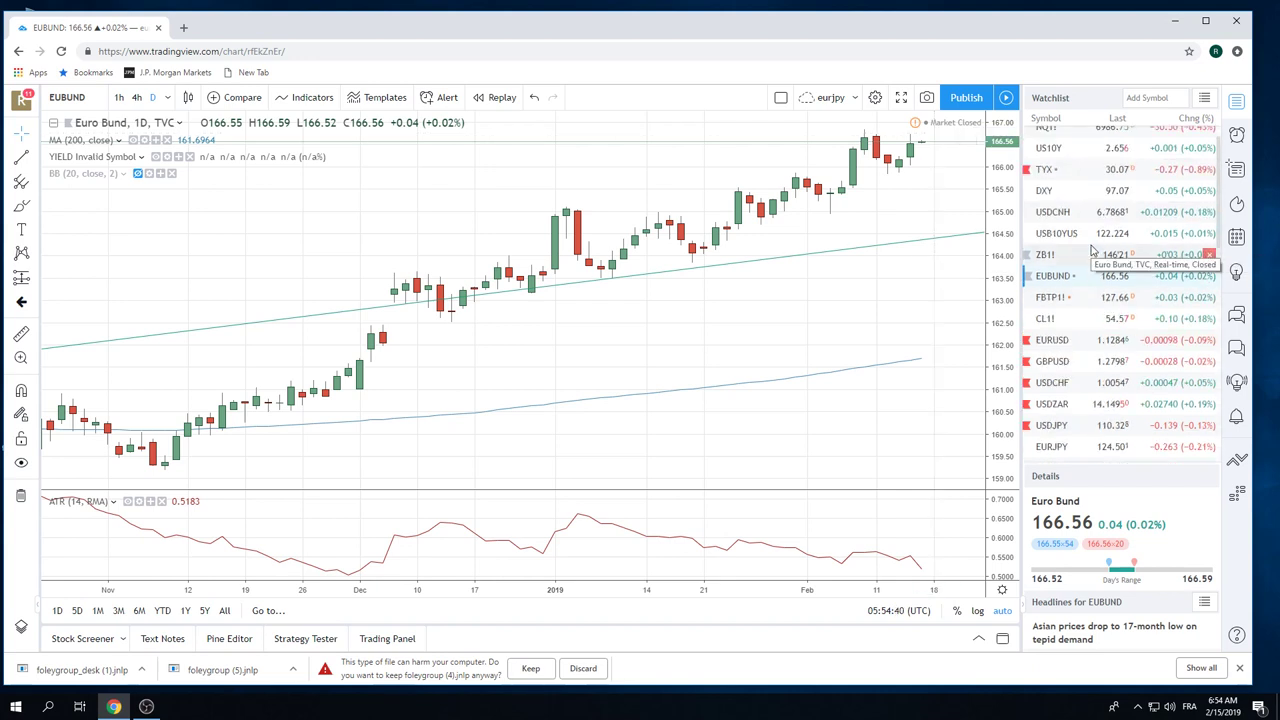
scroll(1093, 251, "up", 1)
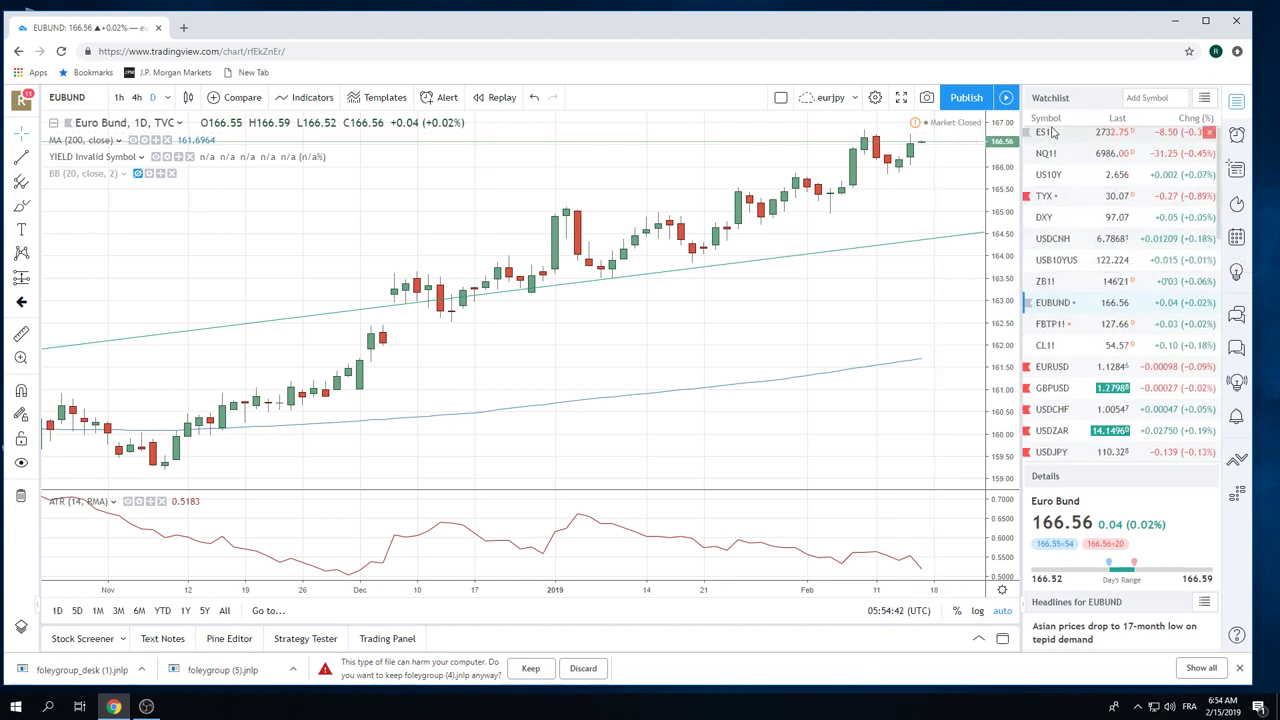
left_click(1060, 136)
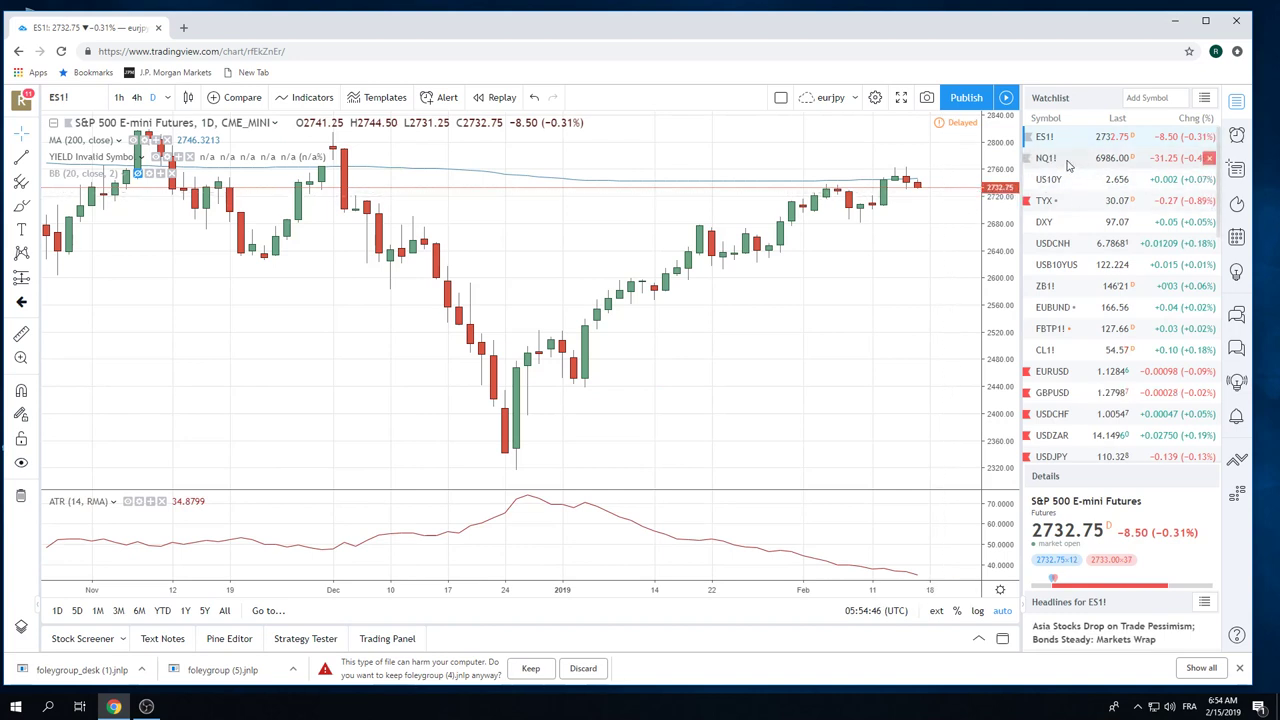
scroll(1066, 170, "down", 2)
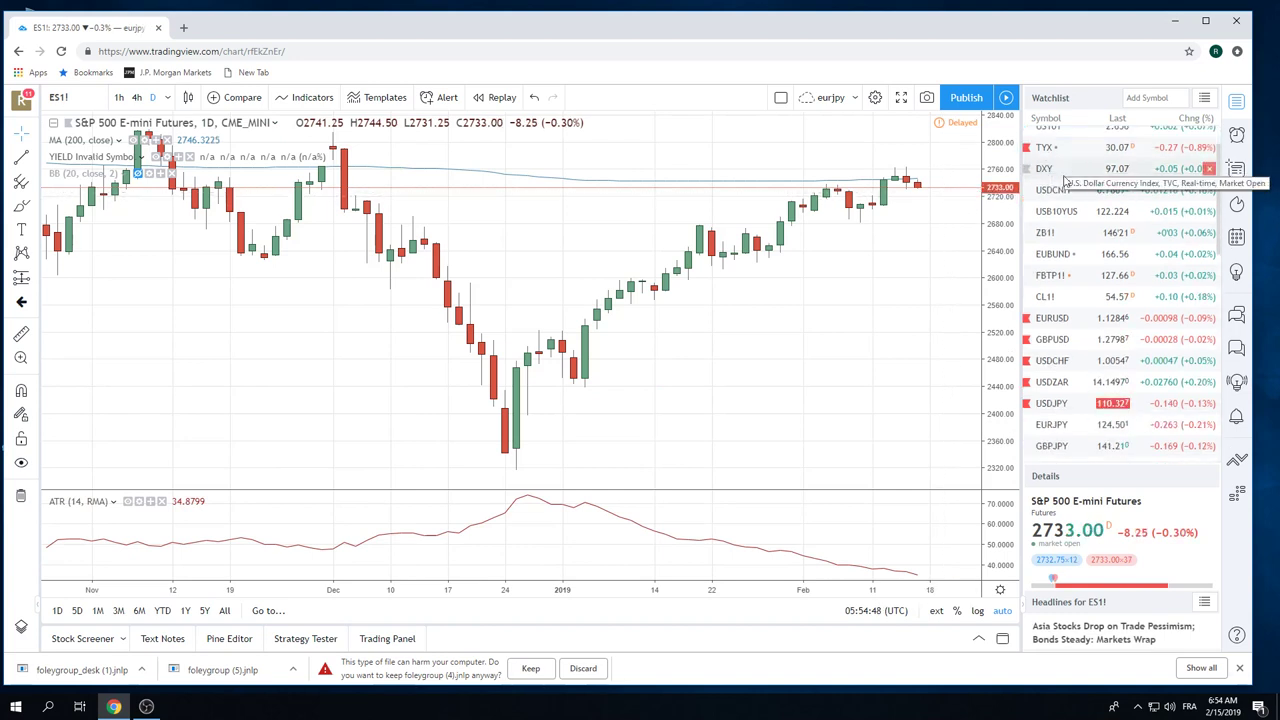
Return to the daily EURJPY chart with its moving average, trend lines and ATR.
left_click(1066, 427)
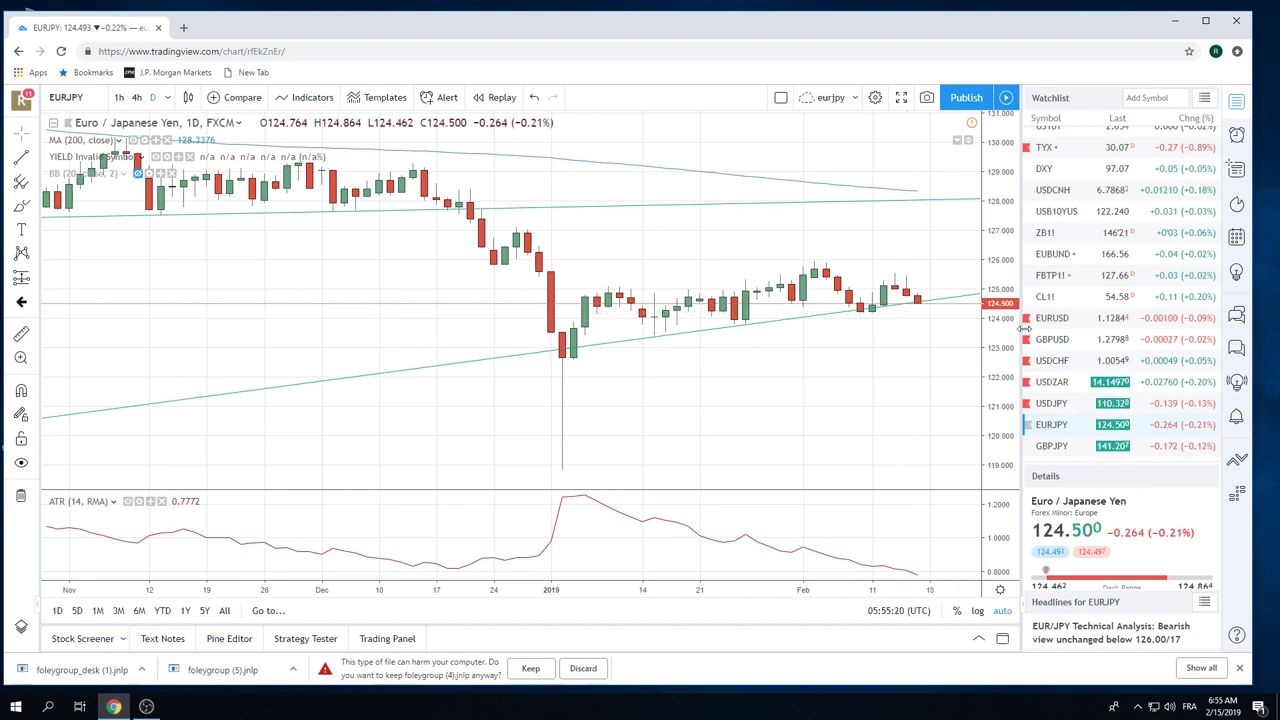
scroll(1073, 337, "down", 2)
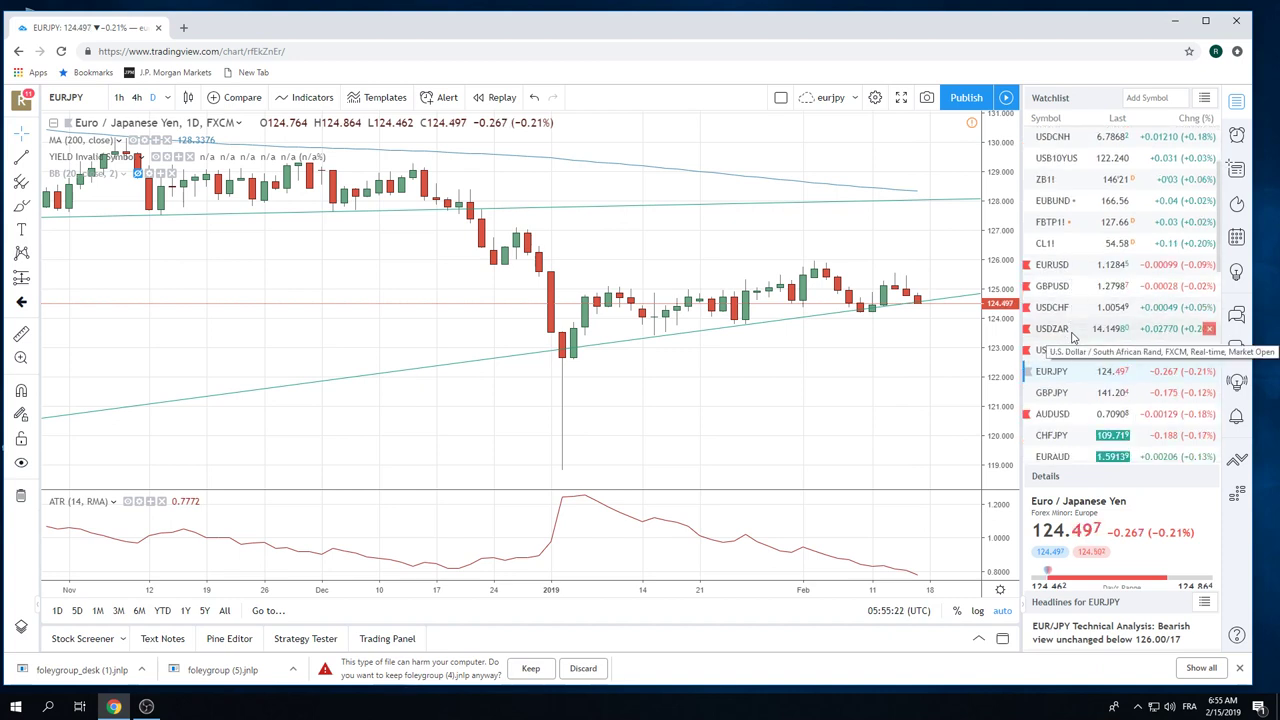
scroll(1070, 320, "down", 3)
scroll(1066, 310, "down", 4)
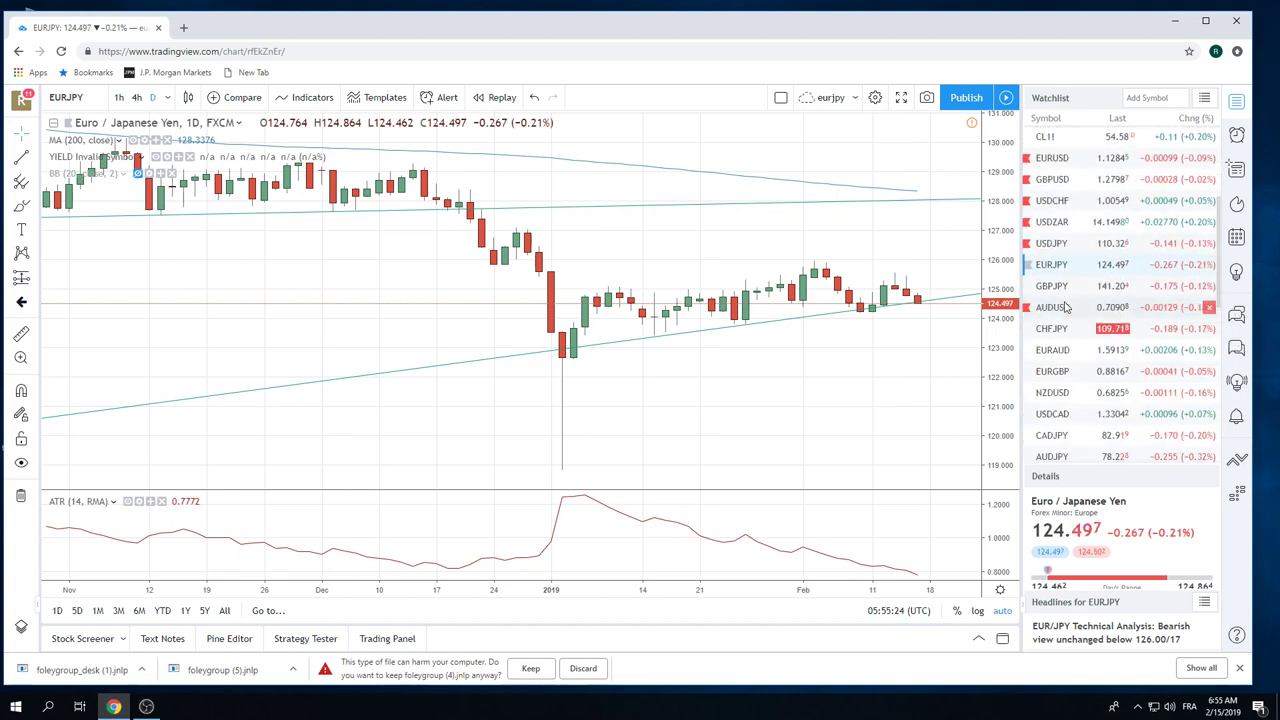
Switch the daily chart to AUDJPY from the watchlist.
left_click(1058, 404)
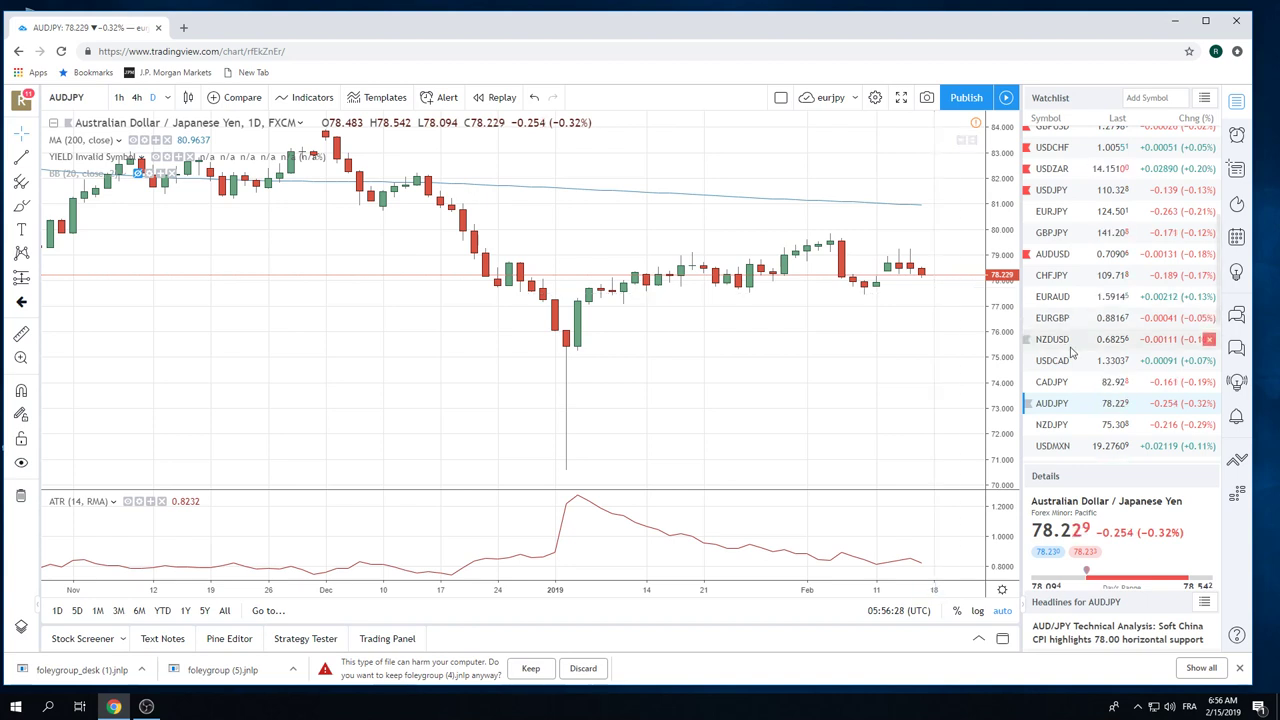
Show NZDJPY on 1-hour candles, zoomed out to about 5–15 February.
left_click(1040, 424)
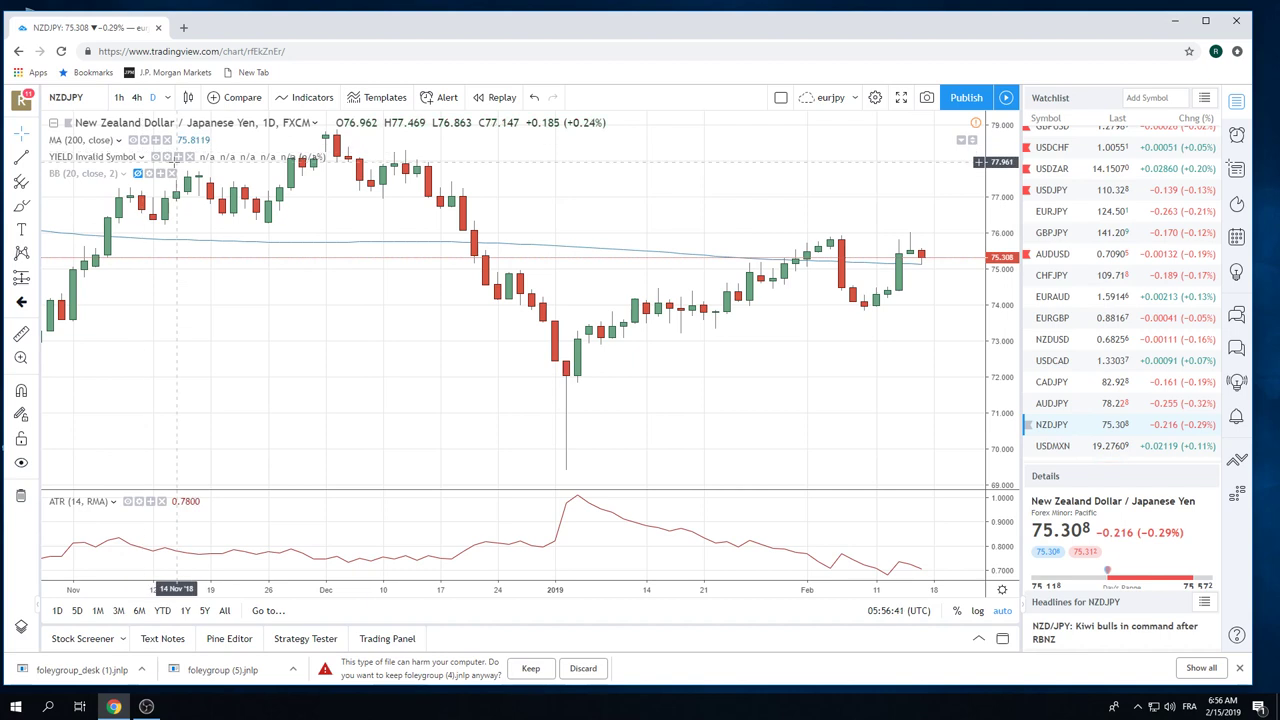
left_click(121, 98)
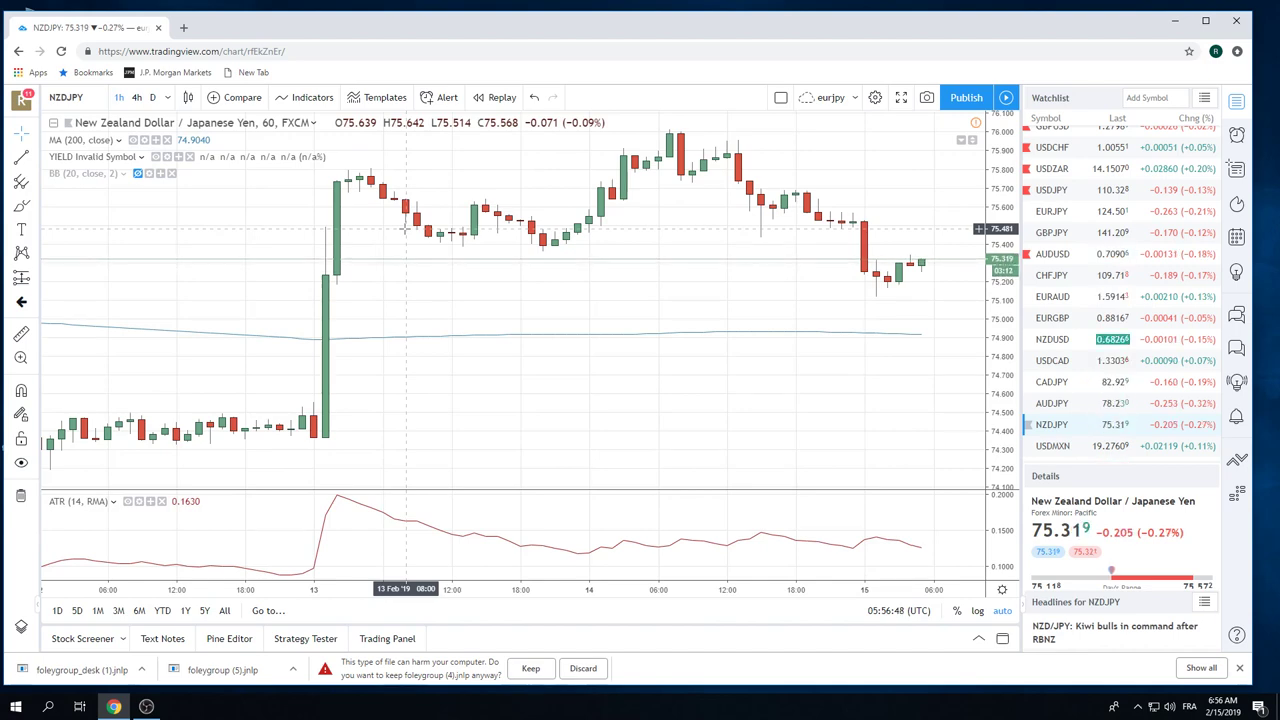
scroll(393, 246, "down", 3)
scroll(392, 246, "down", 3)
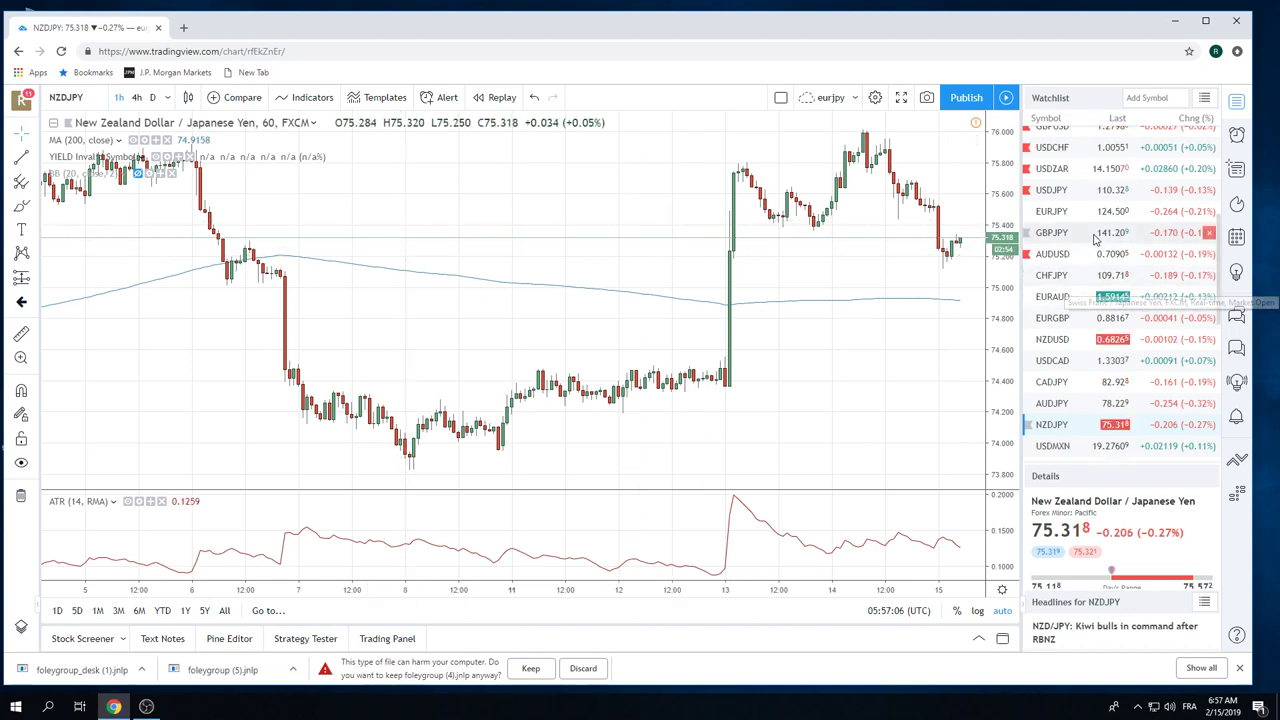
Open the hourly USDCAD chart and adjust its time-axis zoom.
left_click(1066, 362)
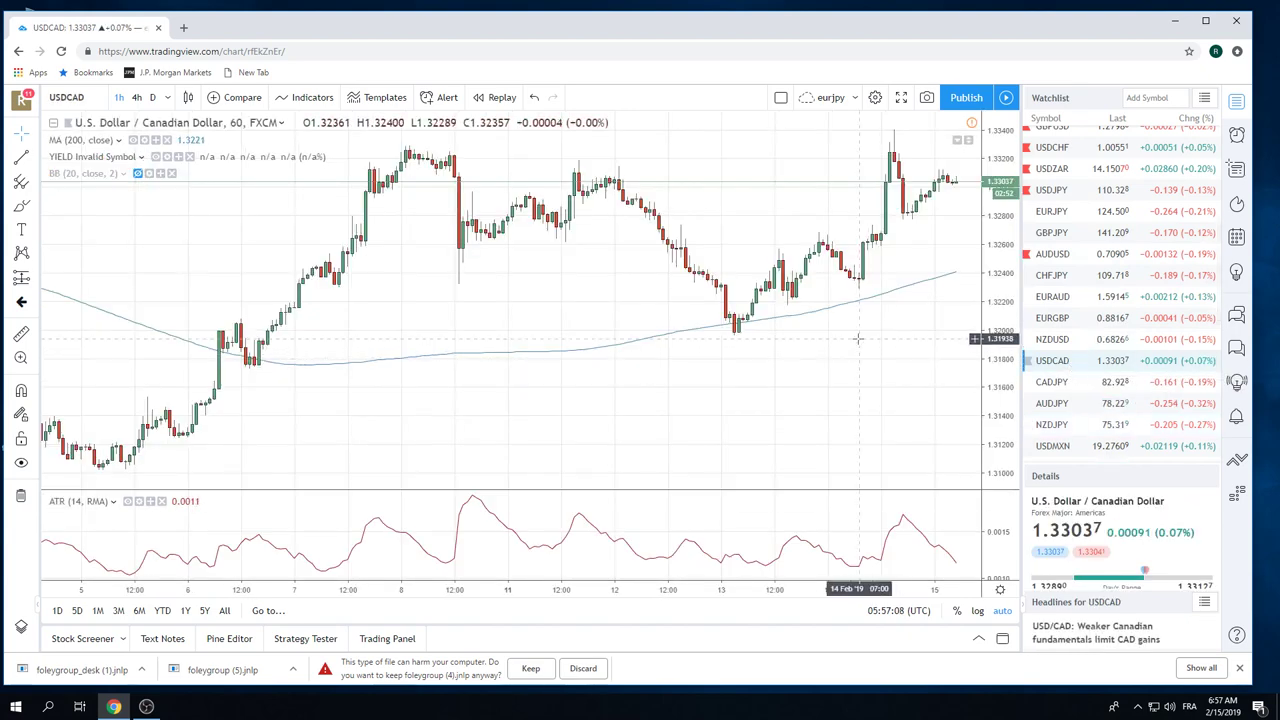
scroll(857, 338, "down", 5)
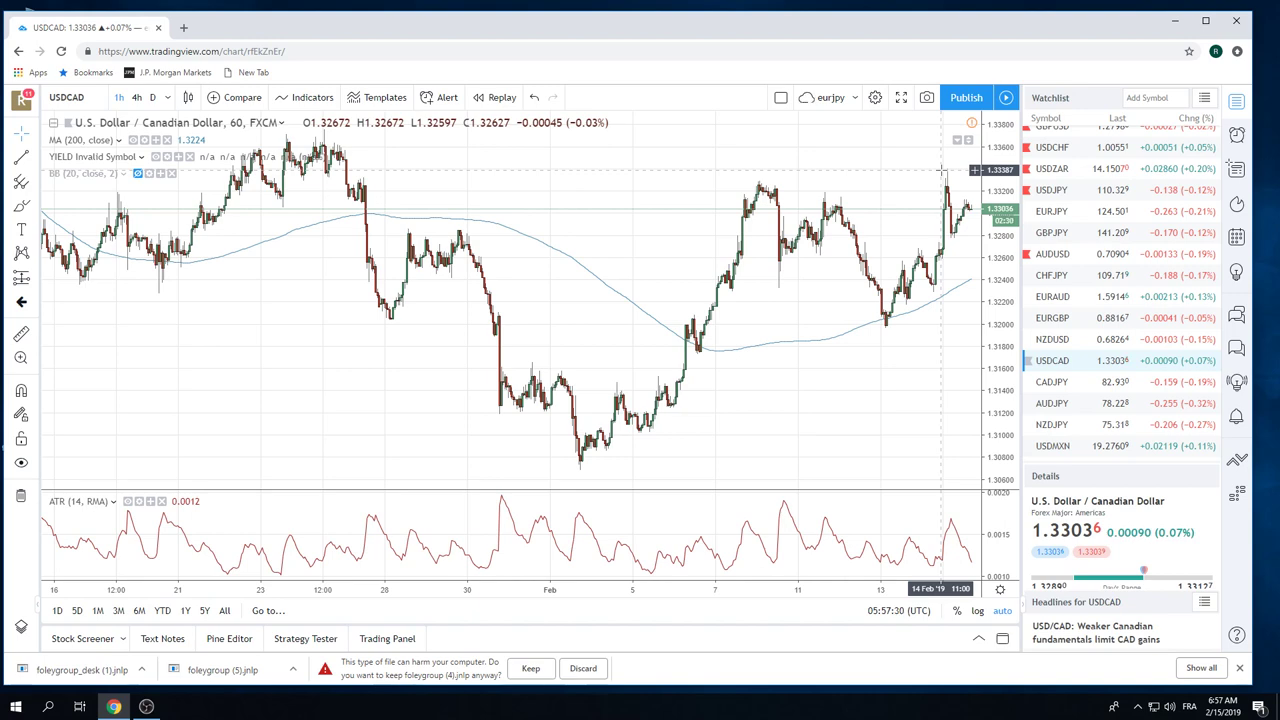
scroll(941, 176, "down", 2)
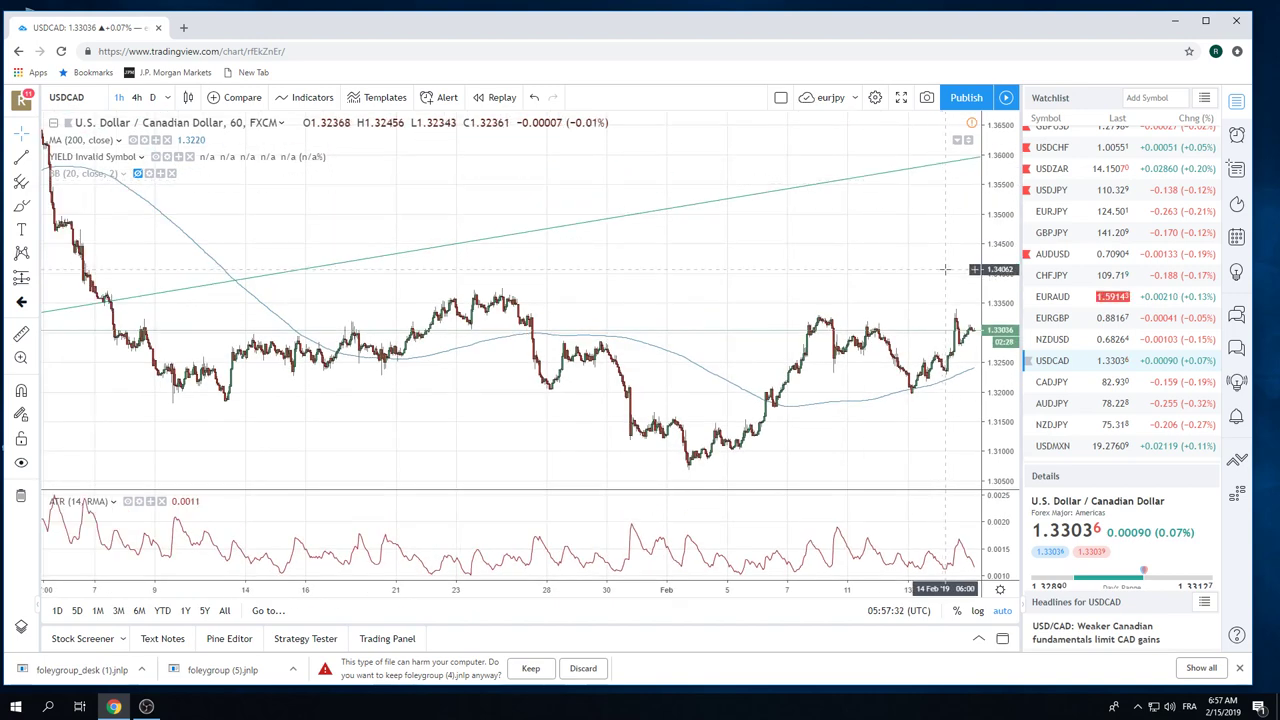
scroll(1105, 287, "up", 1)
scroll(1105, 287, "up", 1)
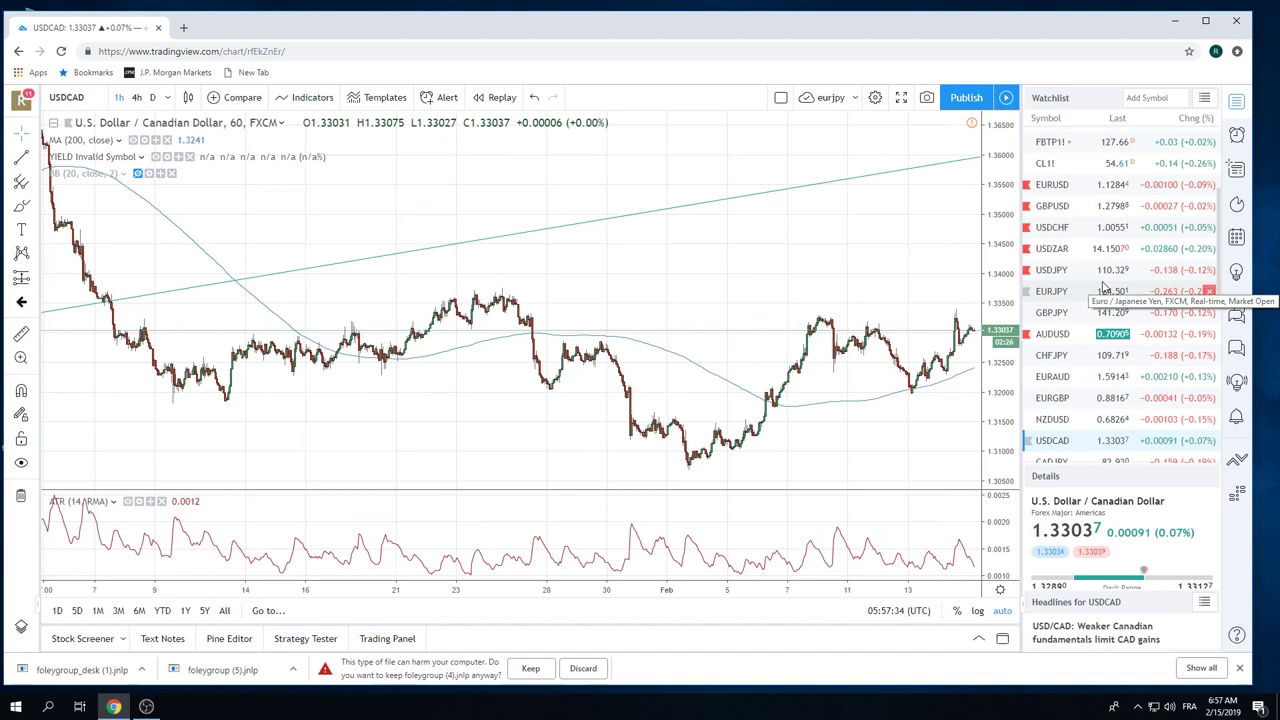
scroll(866, 294, "up", 5)
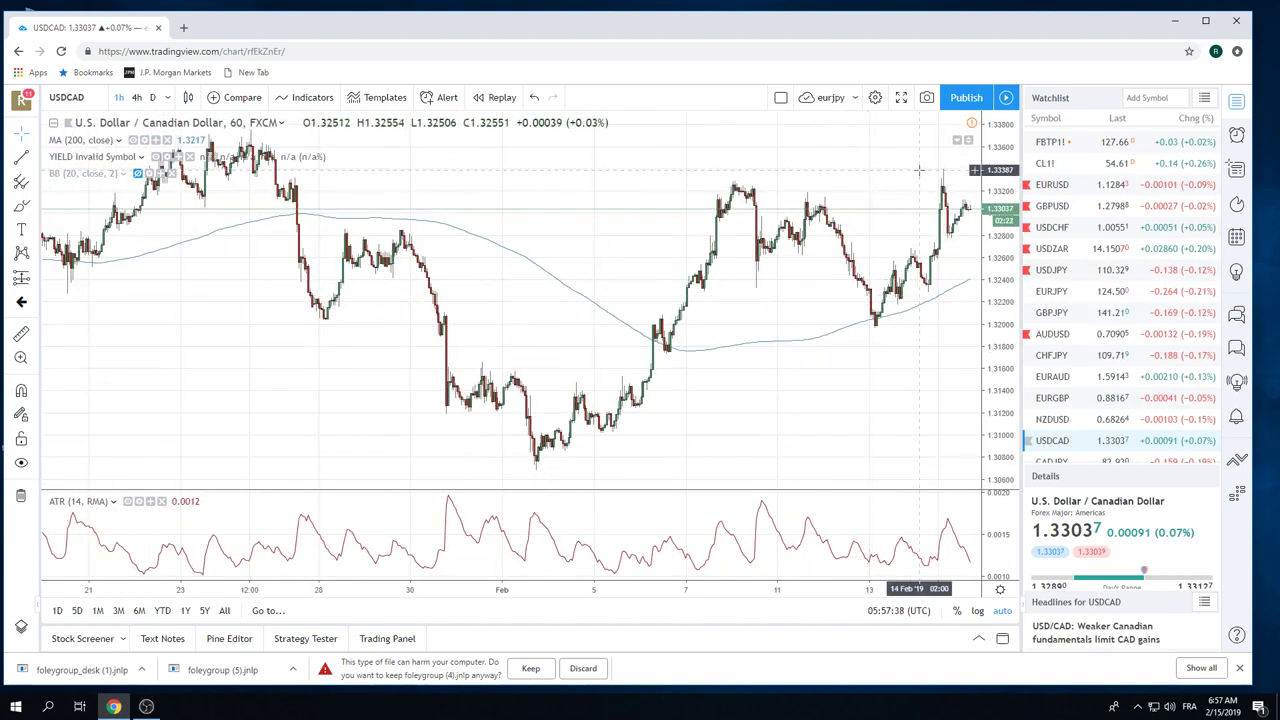
Show hourly CL1! crude oil candles zoomed to Jan 29–Feb 15.
left_click(1047, 164)
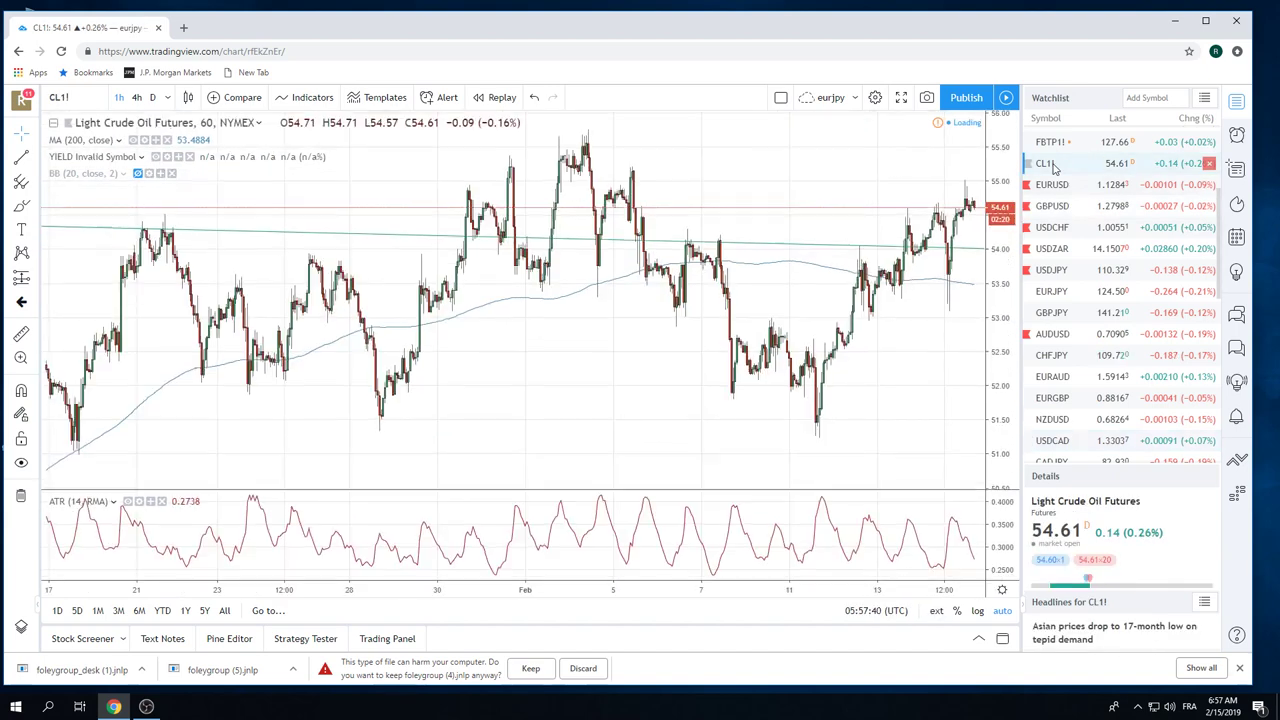
scroll(723, 298, "up", 3)
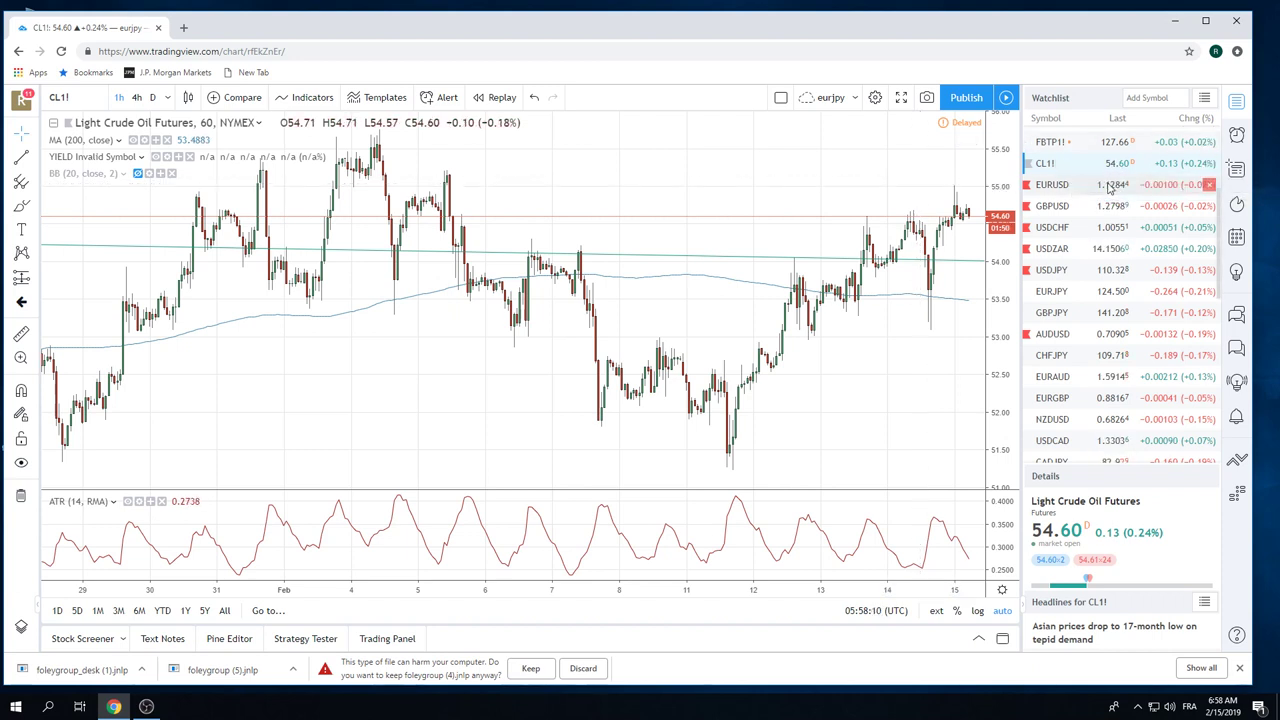
scroll(1100, 195, "down", 1)
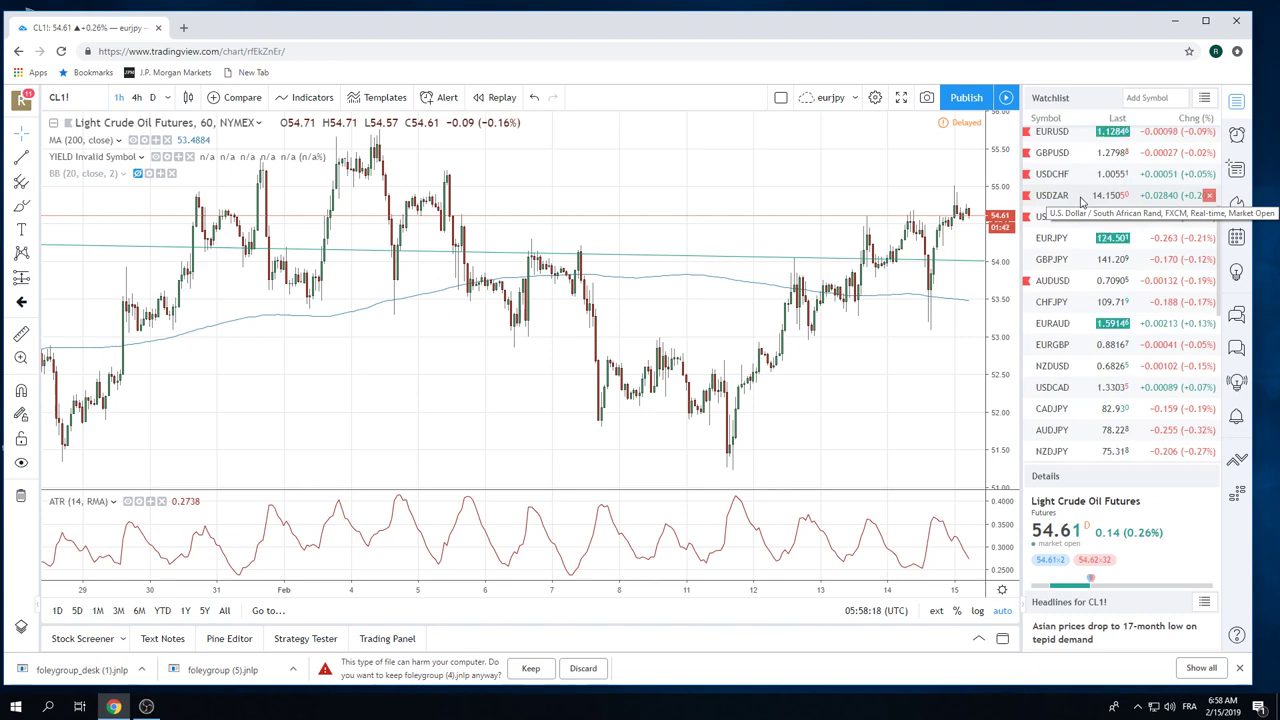
Switch the hourly chart from crude oil to CADJPY.
left_click(1057, 412)
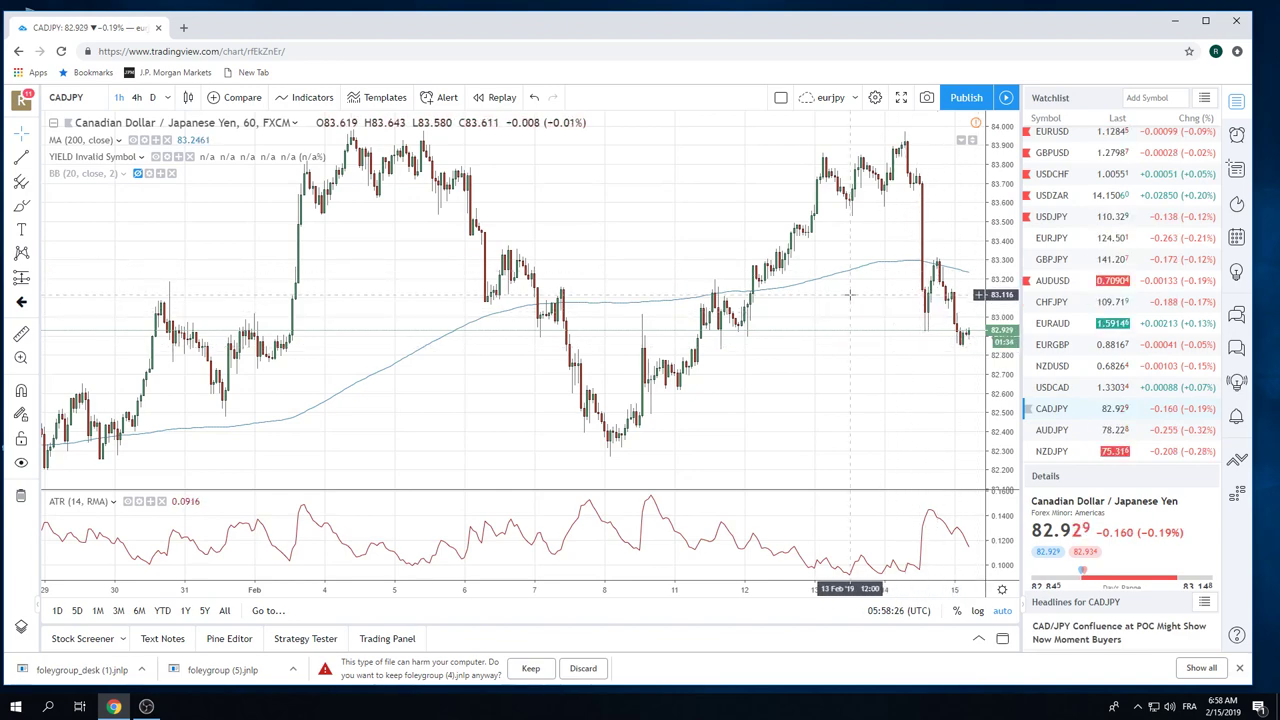
scroll(1093, 246, "down", 1)
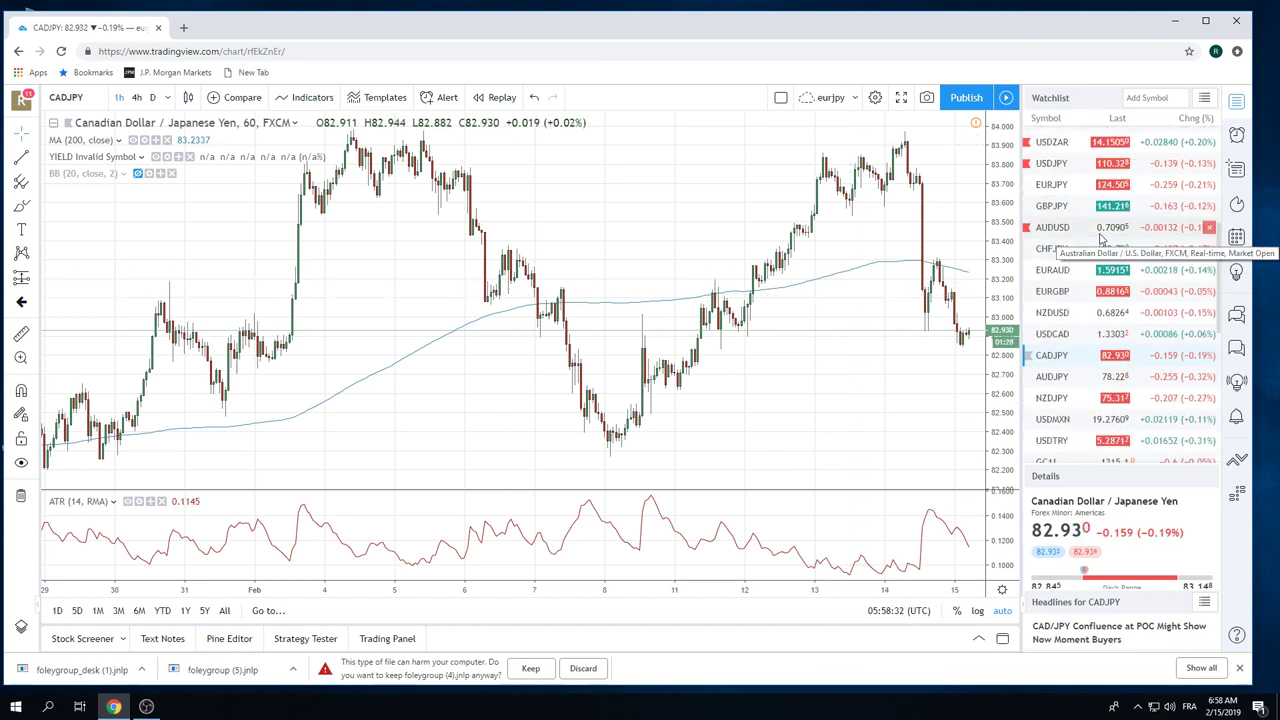
scroll(1090, 215, "up", 2)
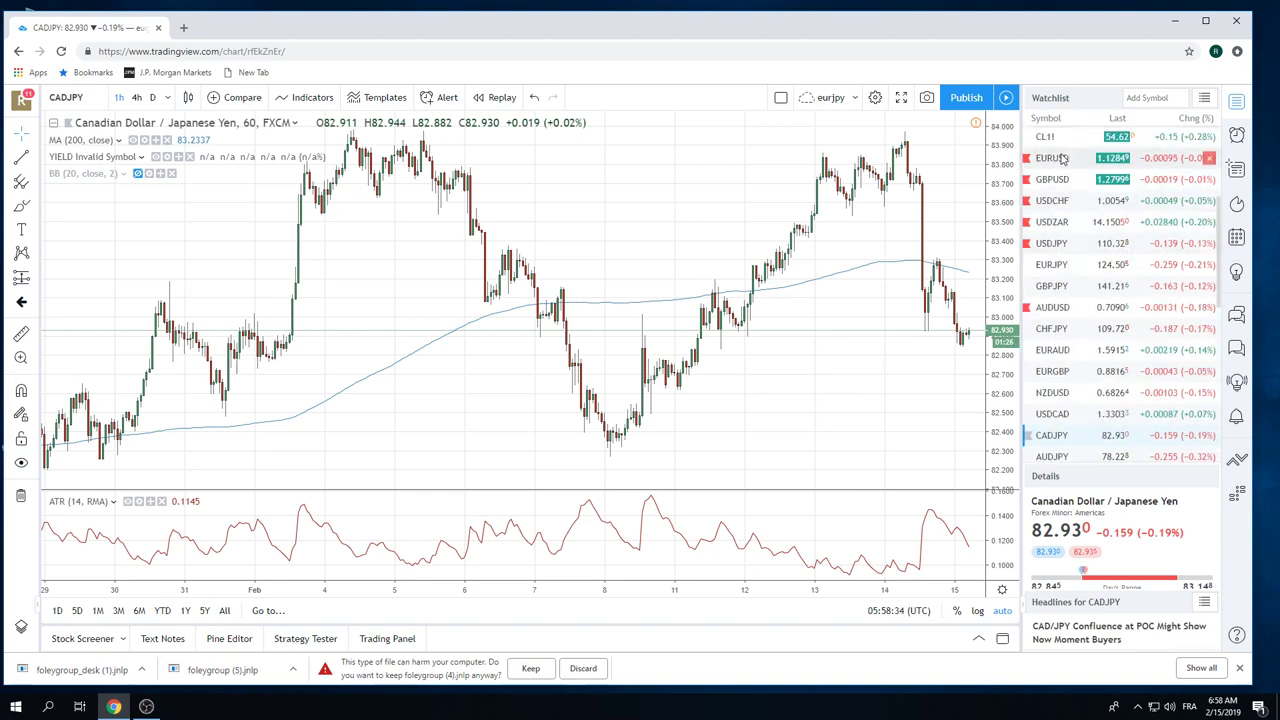
Review the hourly EURUSD chart, then move to hourly USDJPY.
left_click(1063, 160)
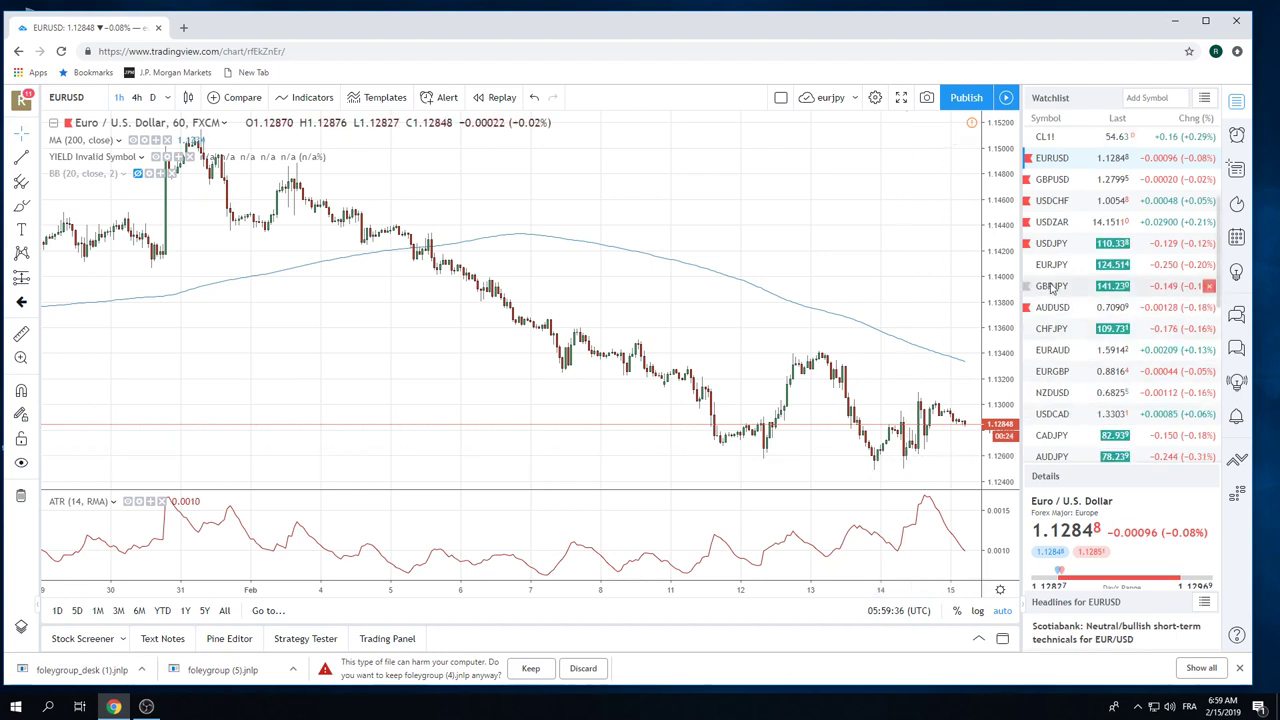
left_click(1053, 244)
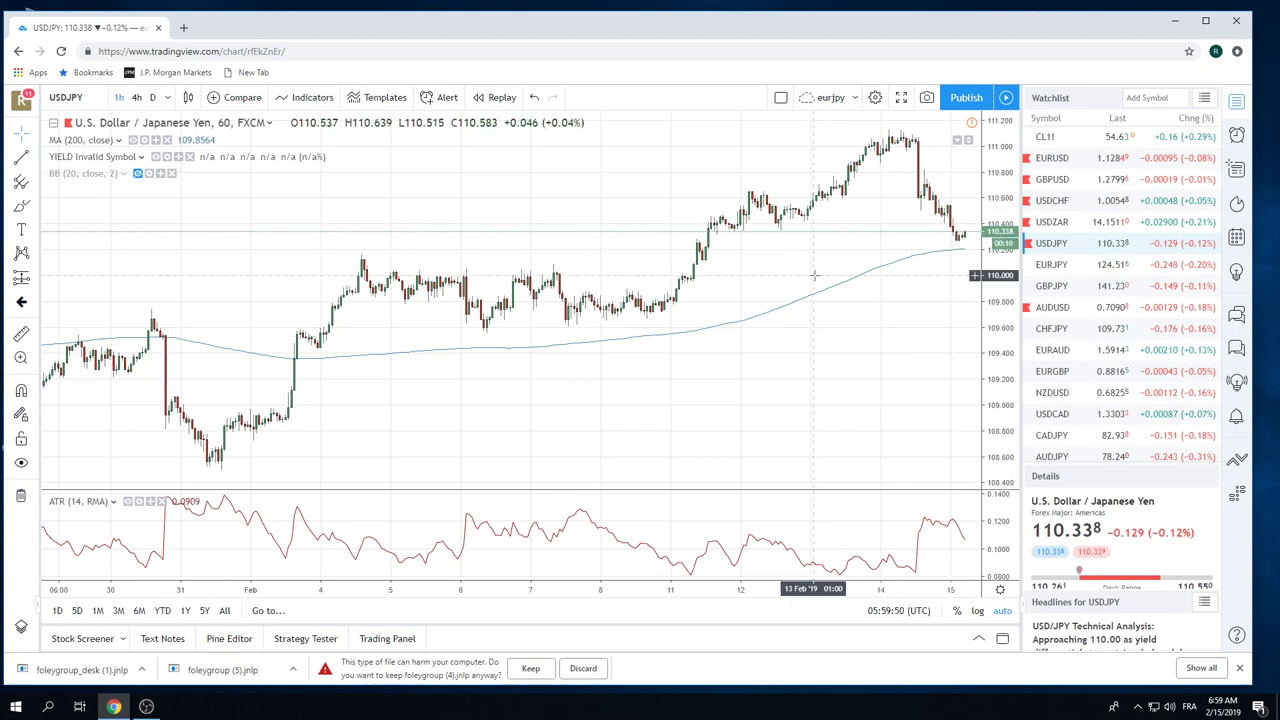
Put USDJPY on the daily D interval, spanning December 2017 to February 2019.
left_click(154, 102)
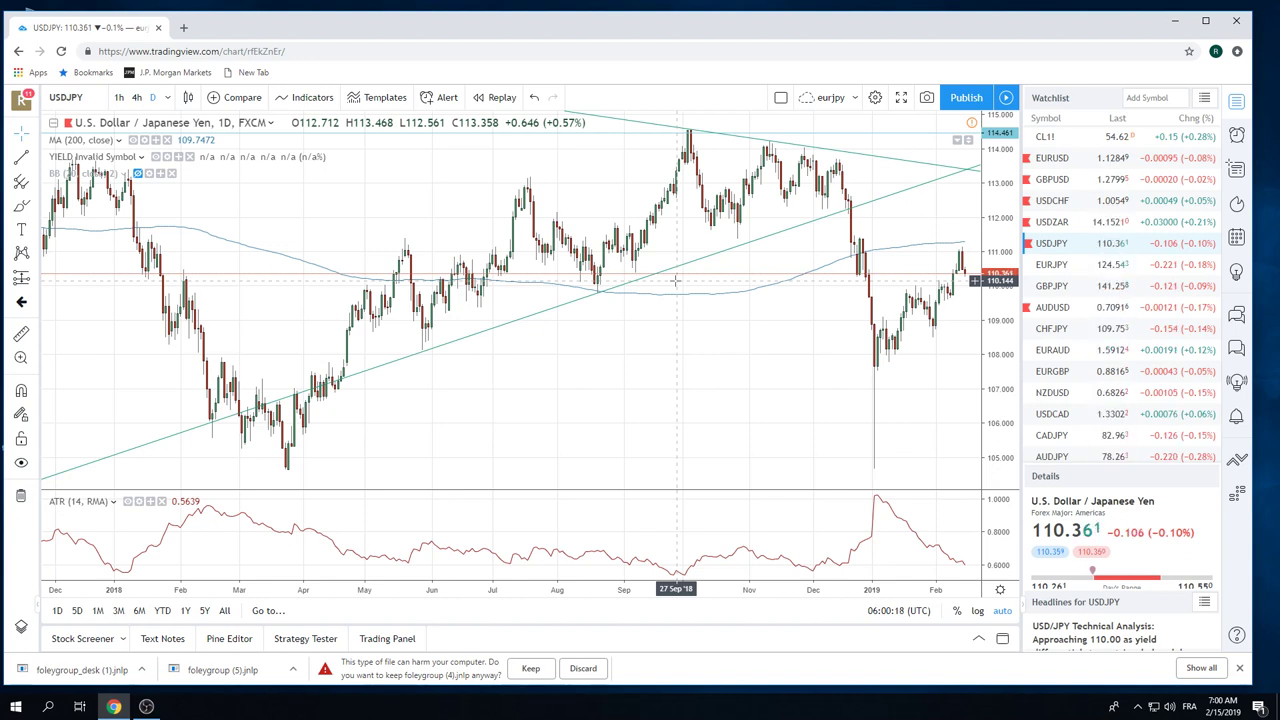
Open daily ES1! and zoom the time axis to roughly October 2018–February 2019.
scroll(1098, 322, "up", 2)
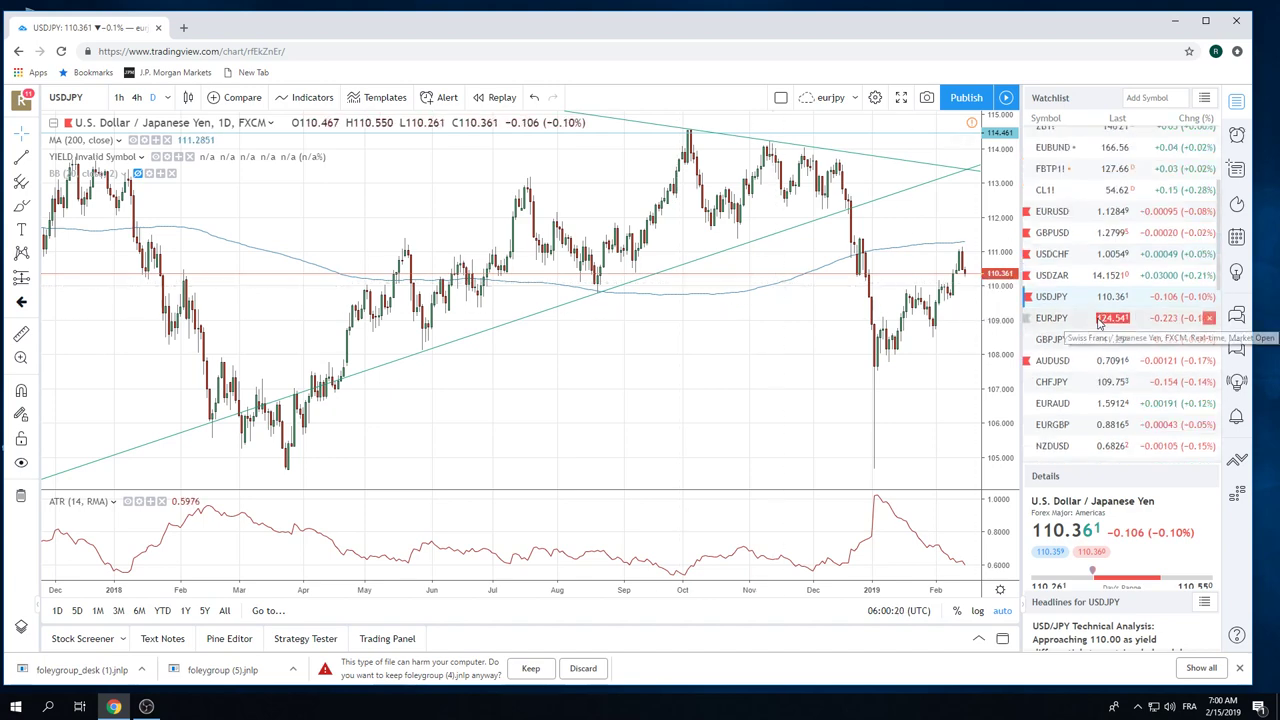
scroll(1098, 322, "up", 2)
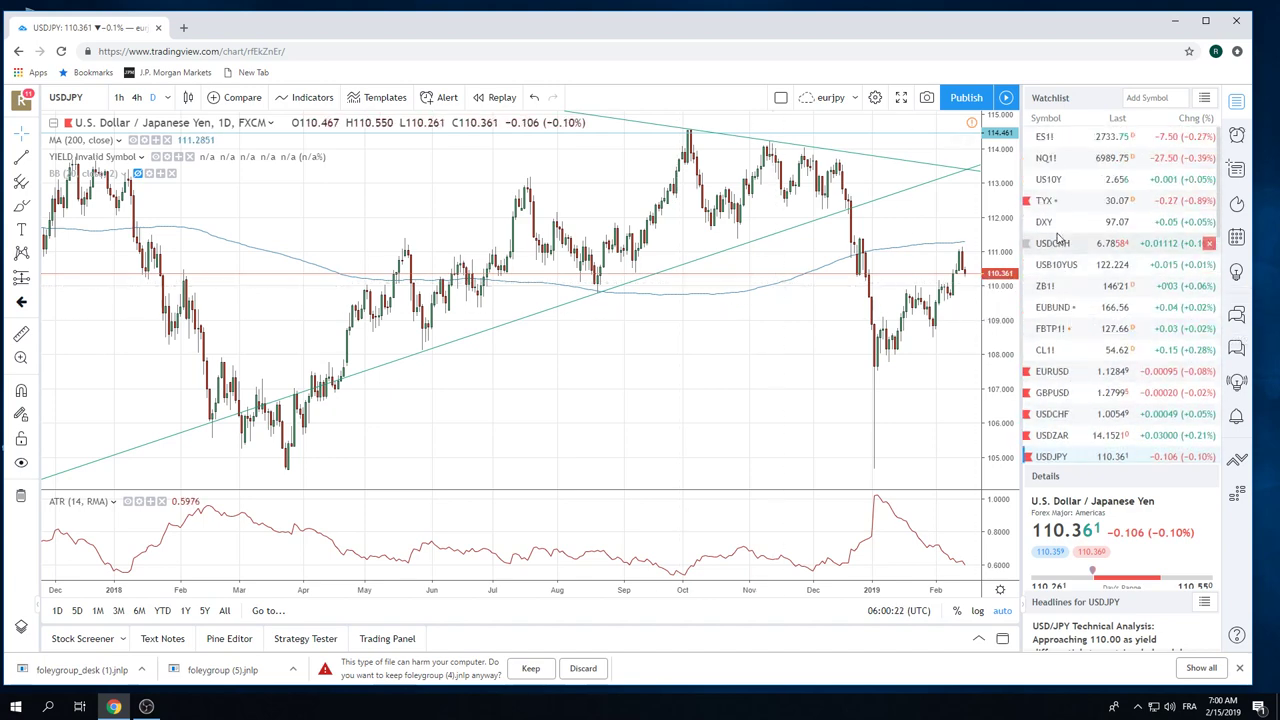
left_click(1044, 137)
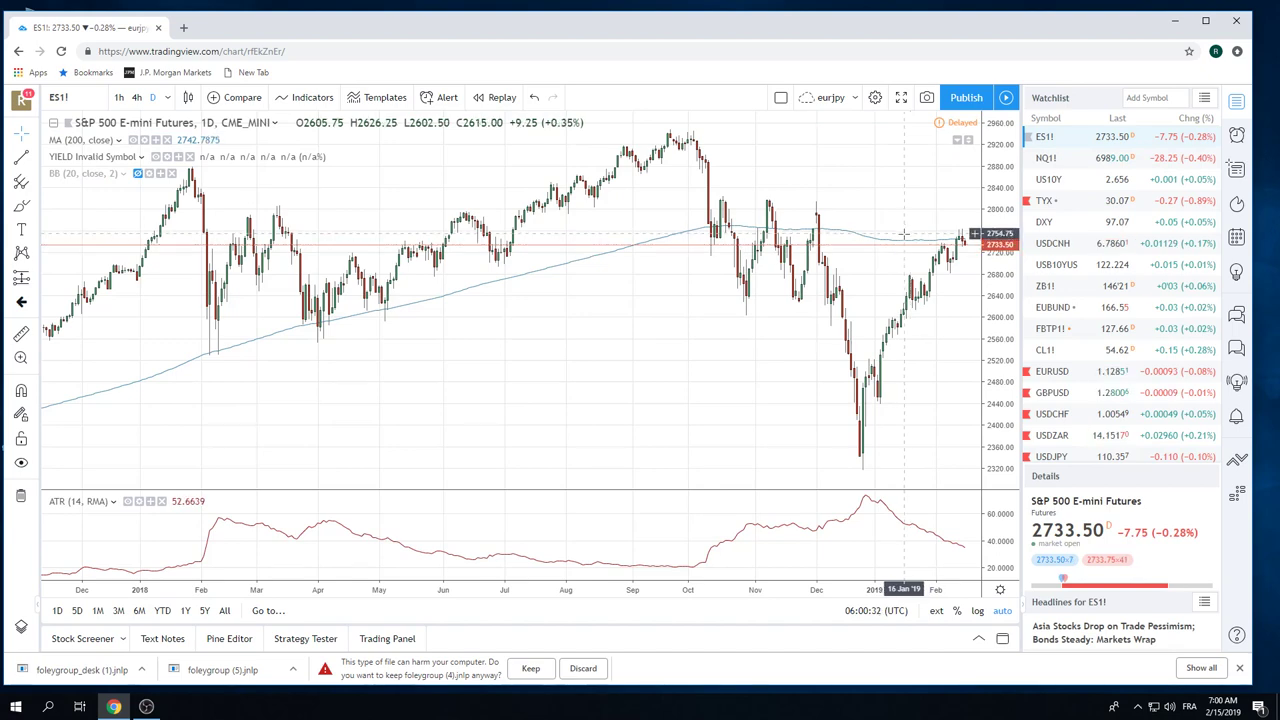
scroll(860, 283, "up", 3)
scroll(858, 285, "up", 2)
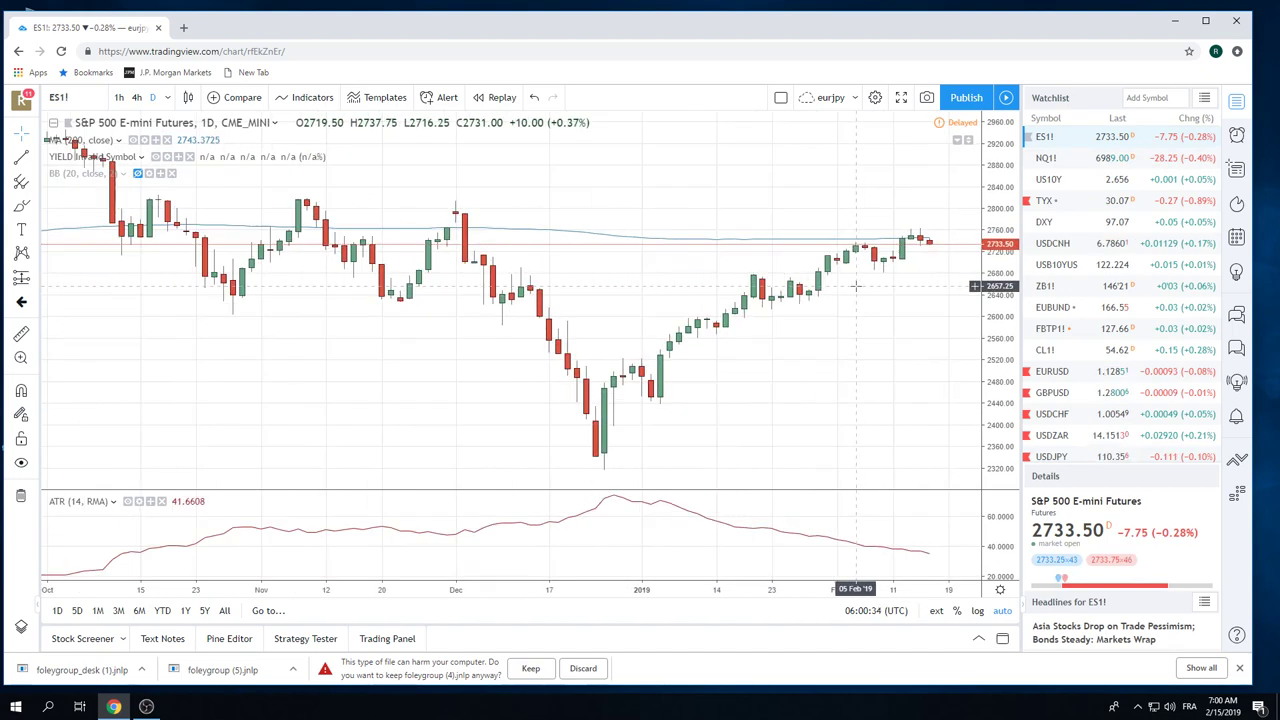